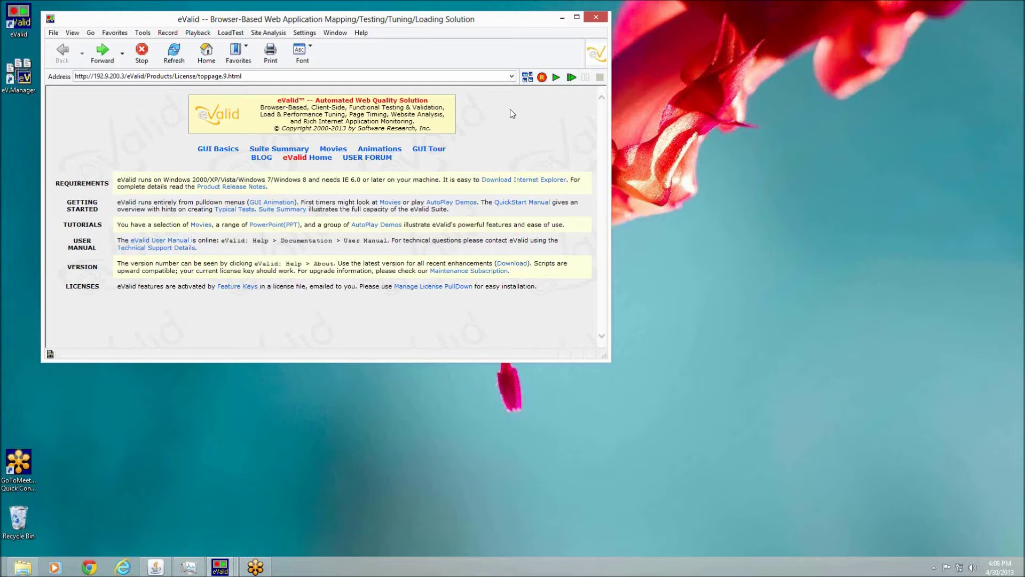
Record an empty test script named evaludation, starting and stopping the recording on the current page
left_click(542, 78)
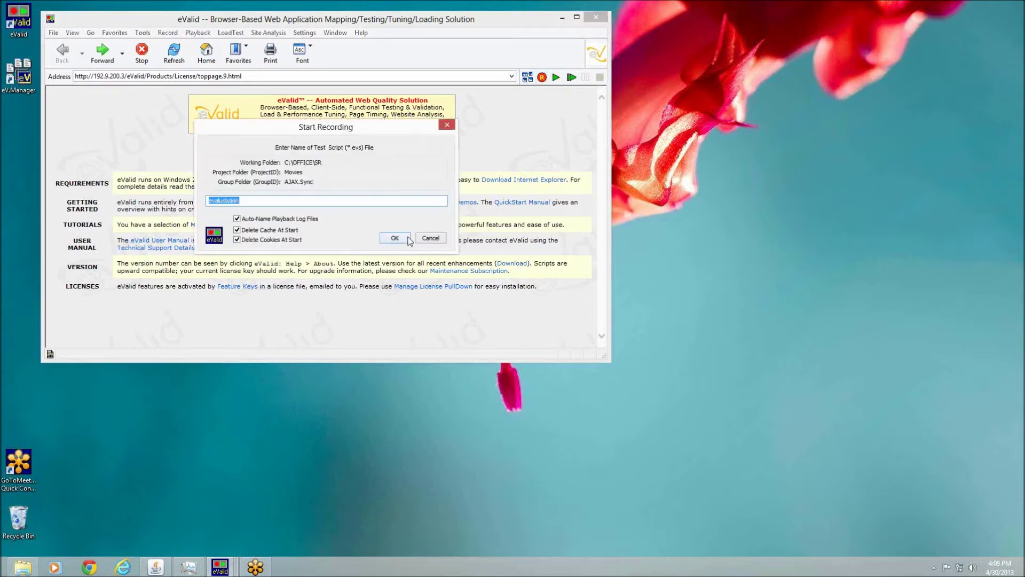
left_click(398, 241)
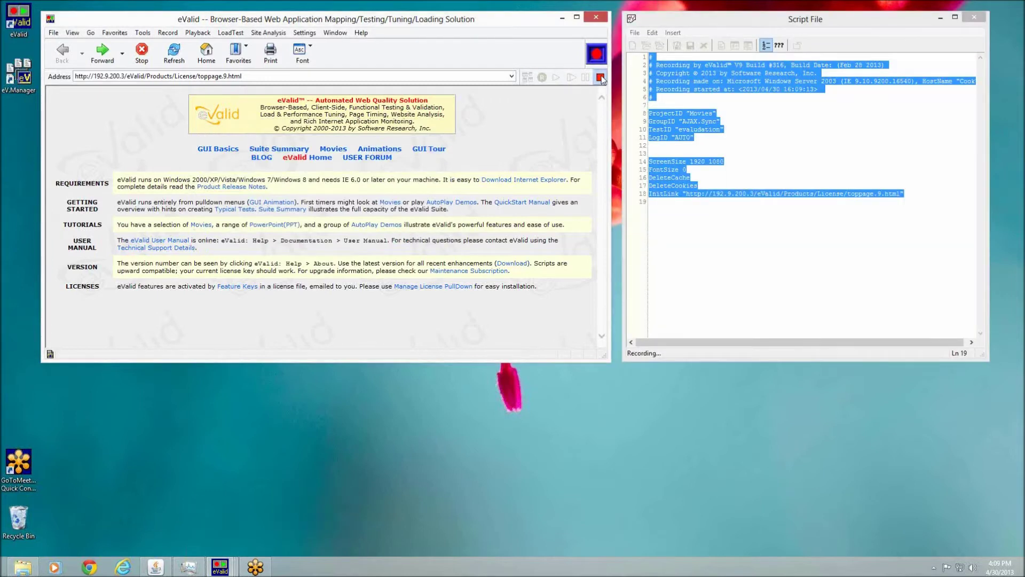
left_click(601, 79)
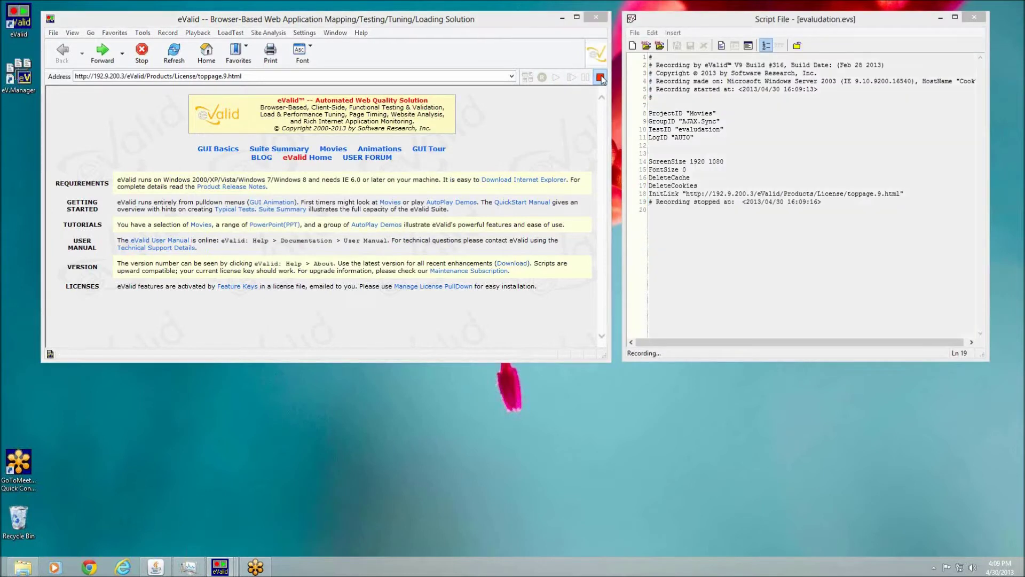
left_click(395, 215)
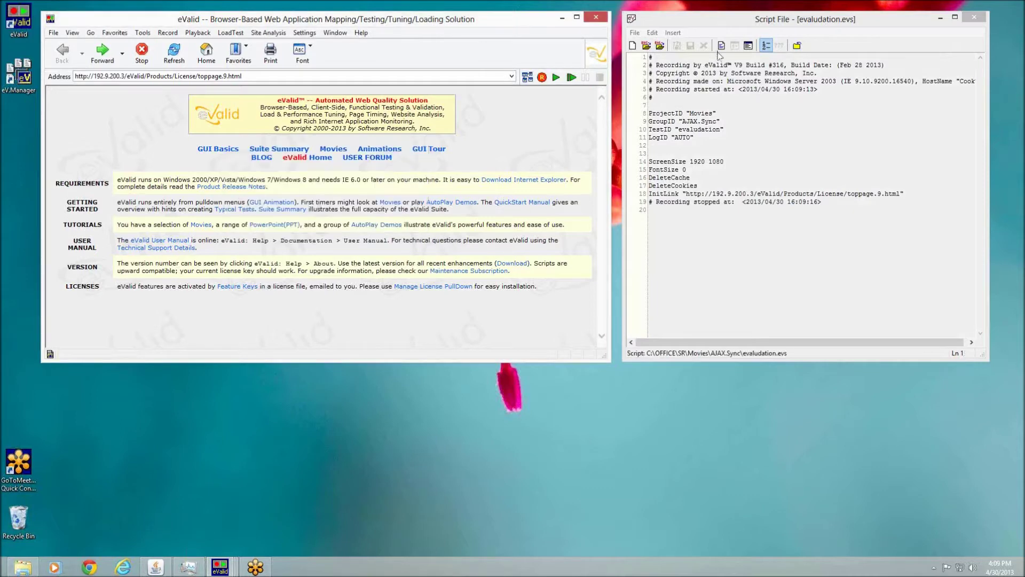
Add a Breakpoint command on a new line after the InitLink line of the script and save it
left_click(725, 47)
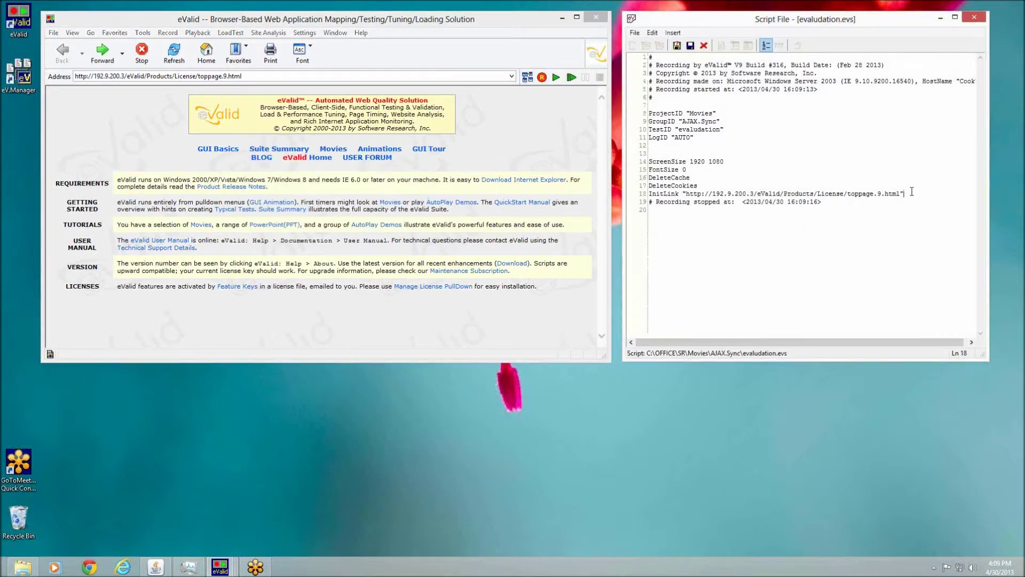
key("Return")
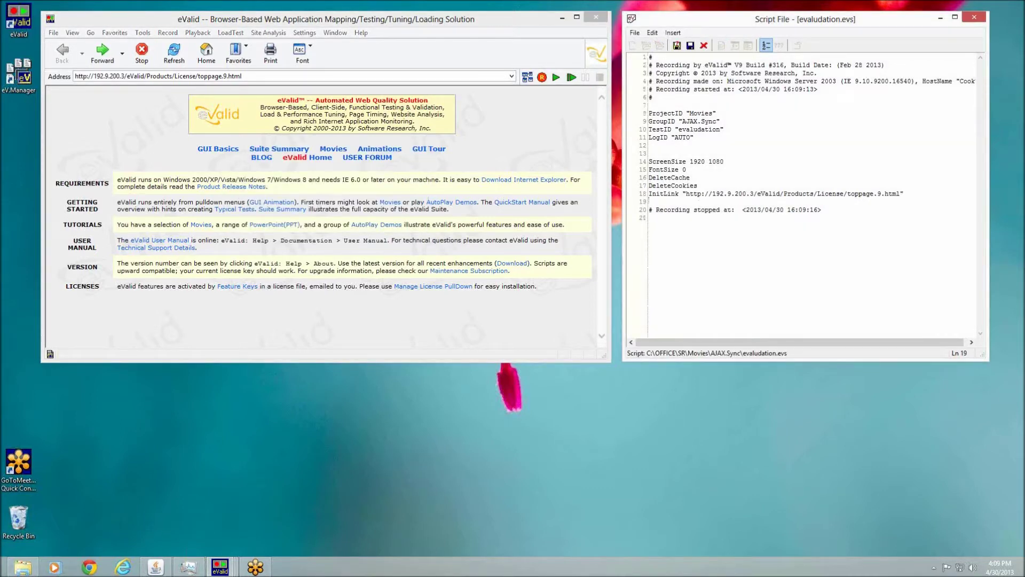
type("Breakpoint")
left_click(694, 47)
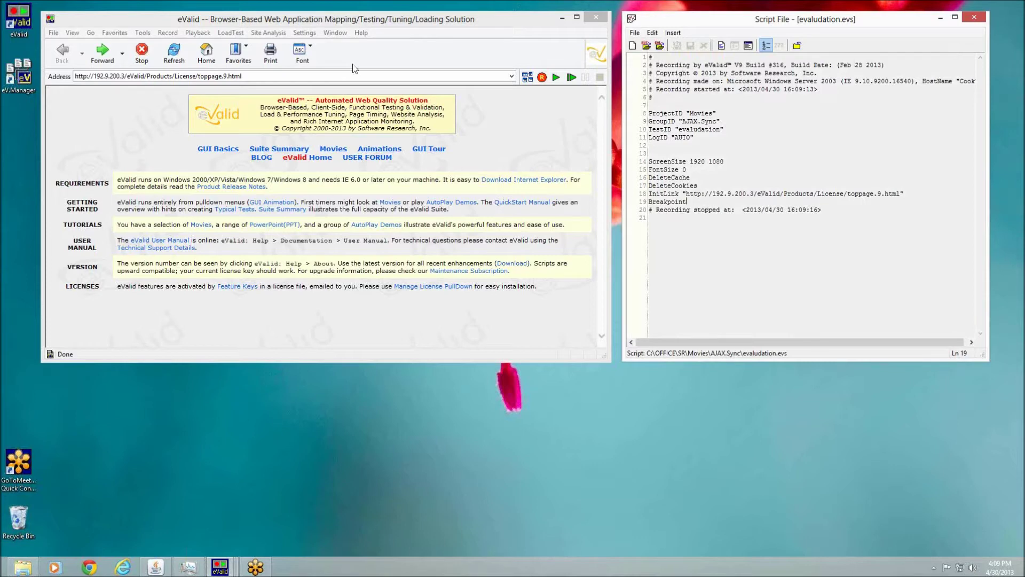
Accept the Detailed log output level with commands logged as comments in the record/play preferences
left_click(305, 33)
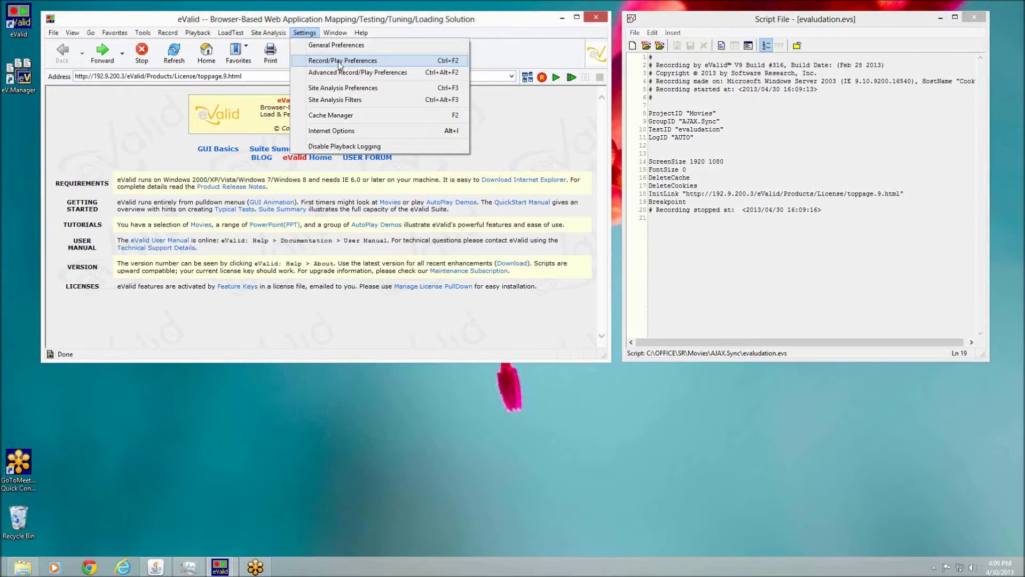
left_click(342, 60)
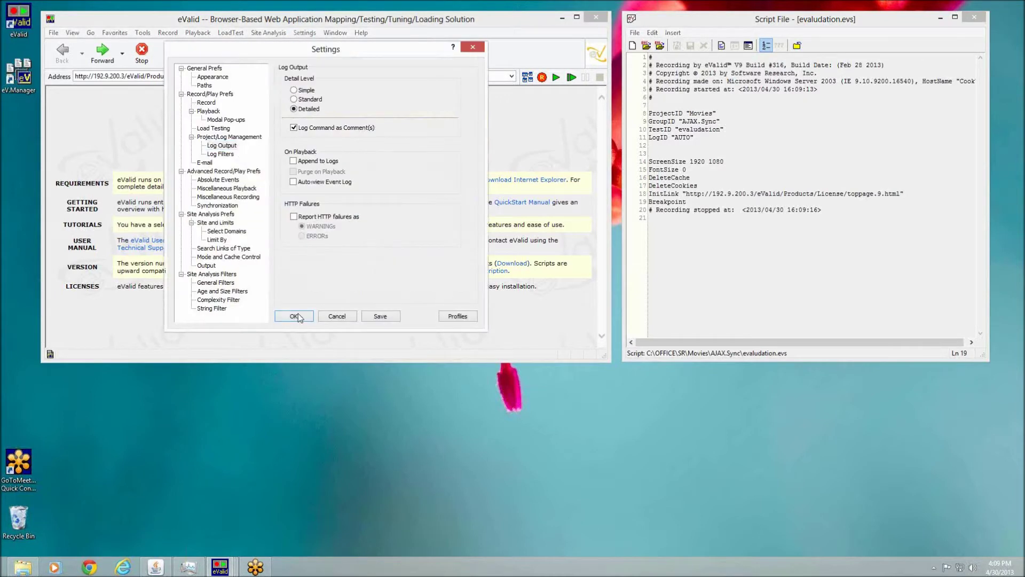
left_click(298, 315)
left_click(555, 79)
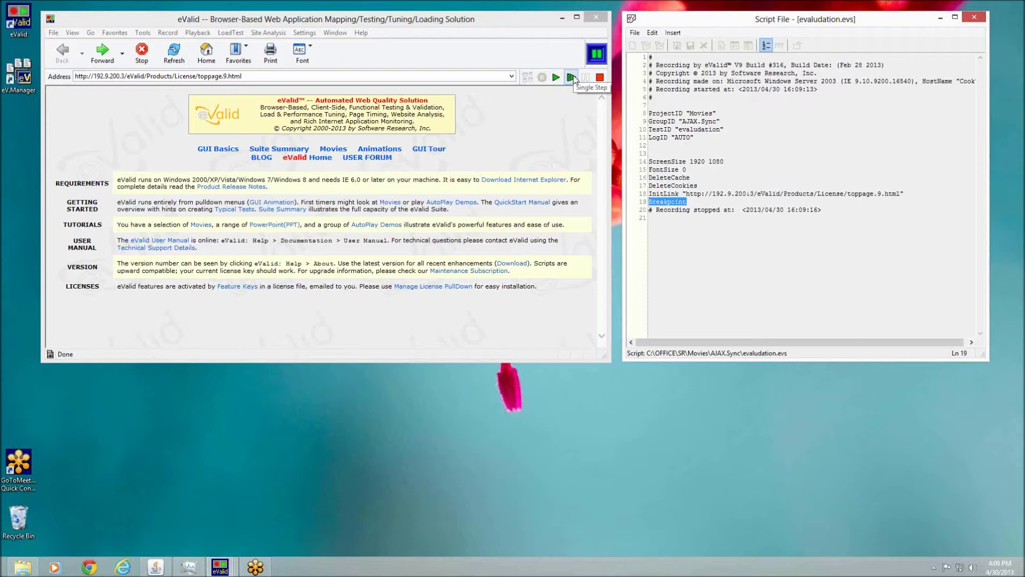
left_click(252, 75)
type("www.")
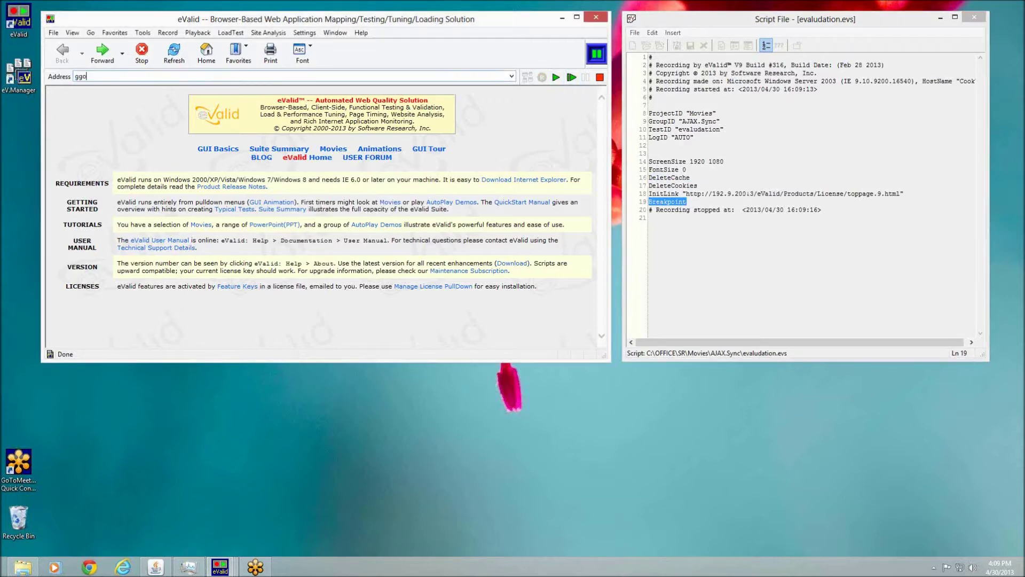
type("google.com")
key("Return")
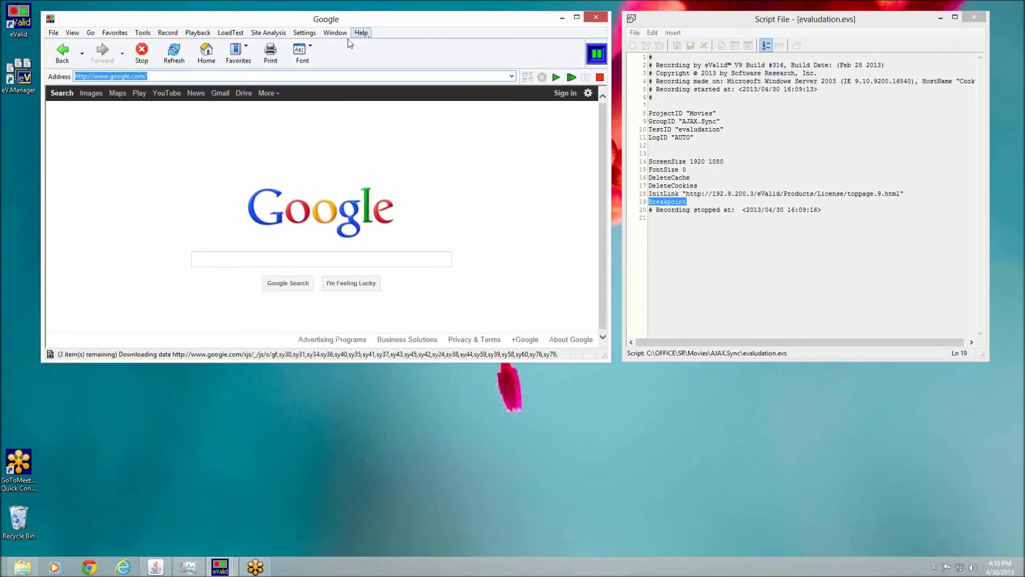
Open the event log window for the running playback
left_click(336, 33)
mouse_move(347, 42)
left_click(500, 47)
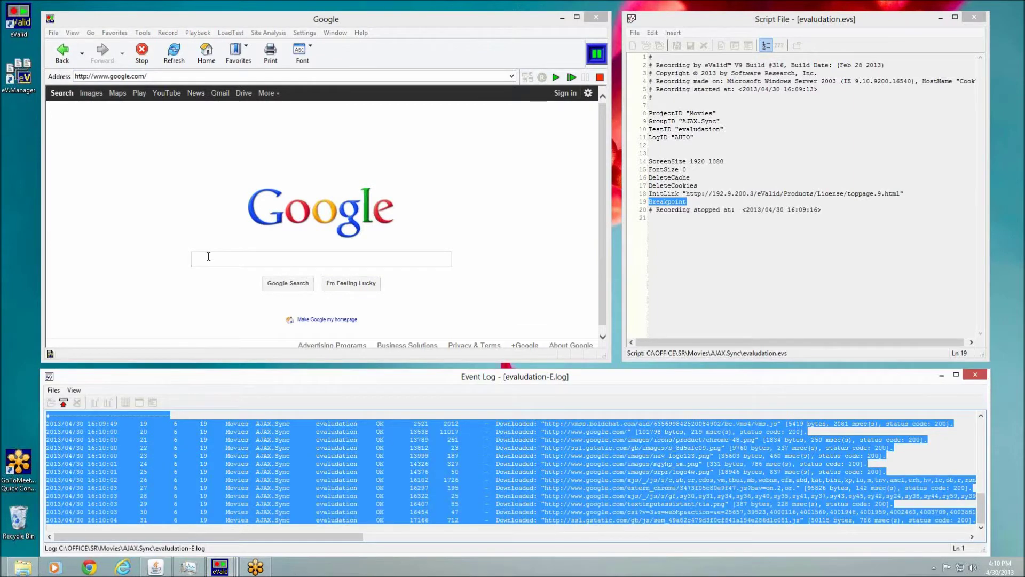
Enter "the quick brown fox jumped" in the Google search box one part at a time
left_click(208, 256)
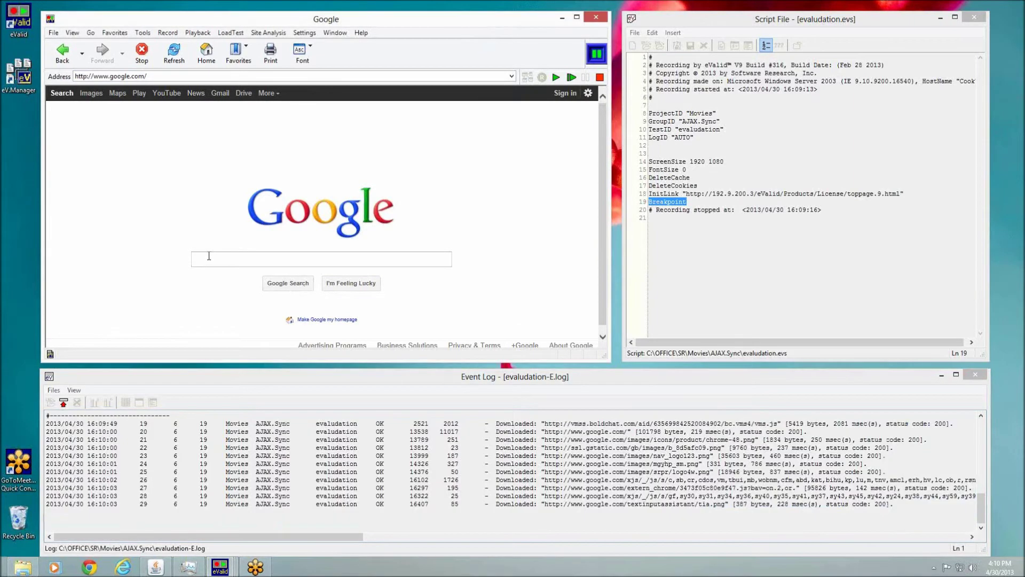
type("t")
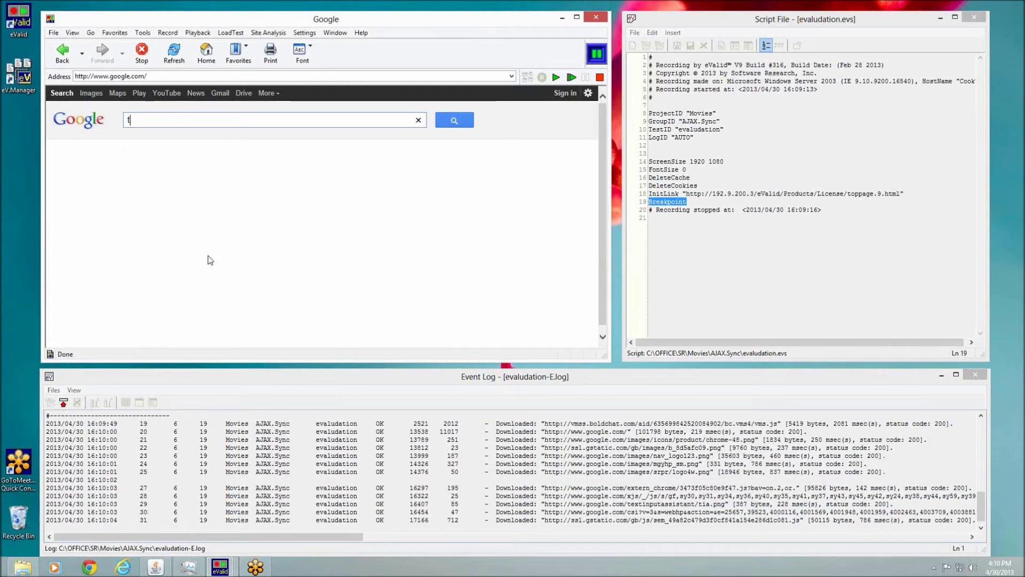
type("h")
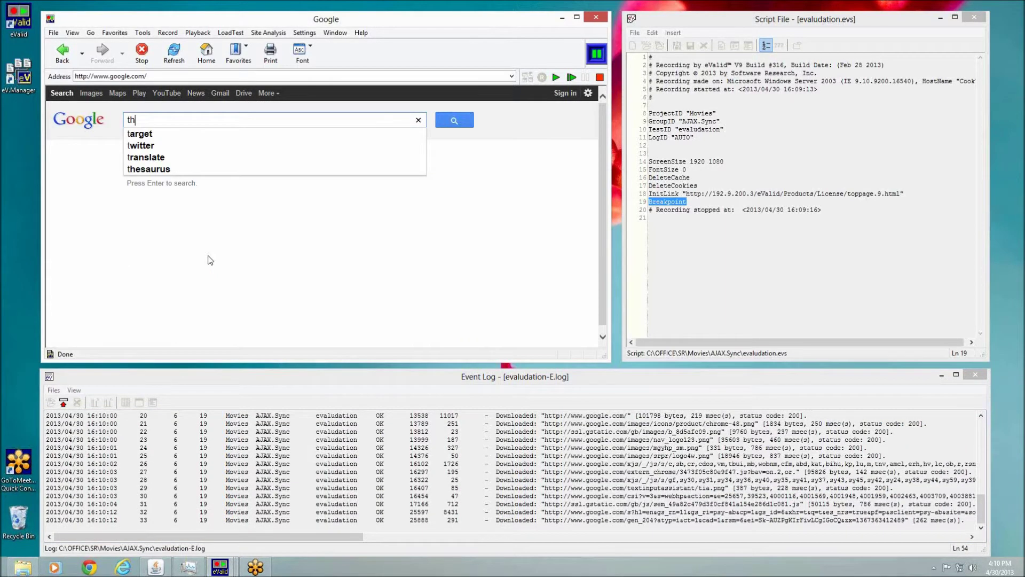
type("e q")
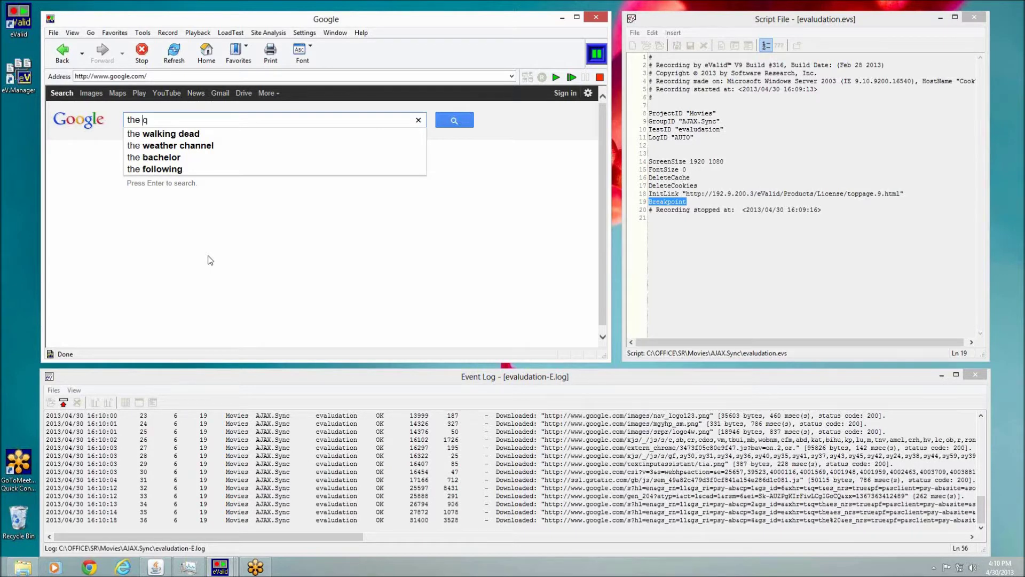
type("u")
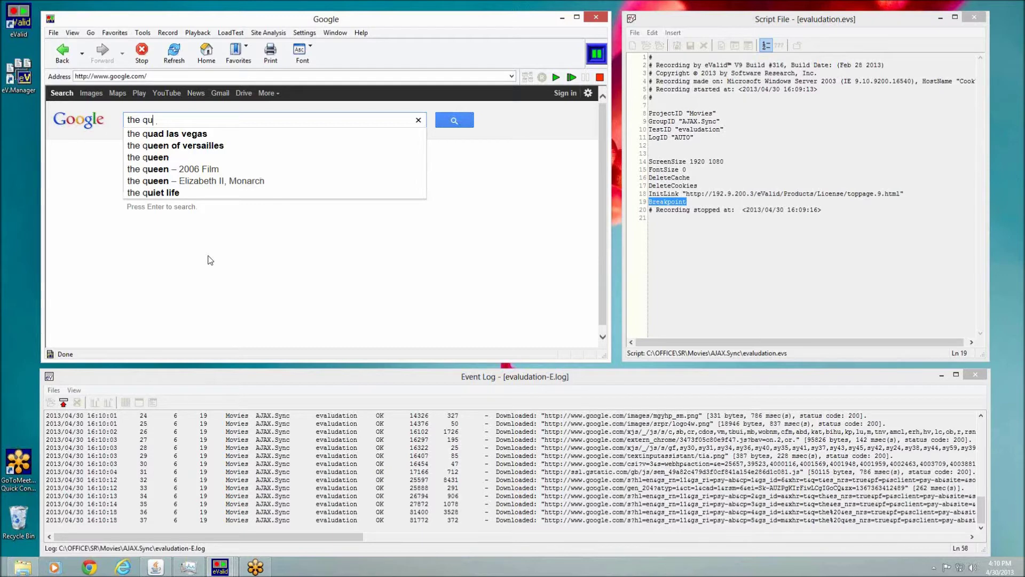
type("ick ")
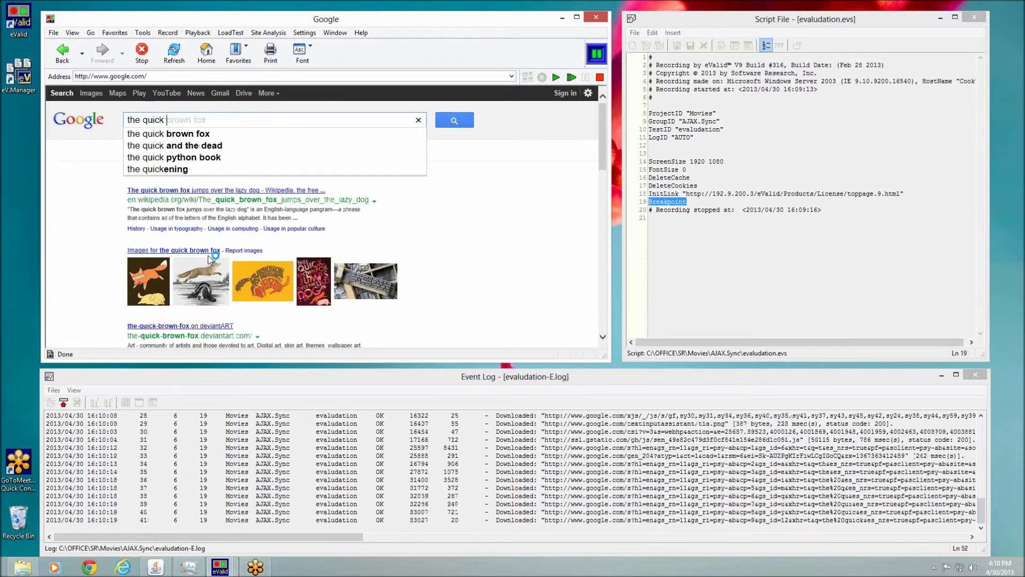
type("brown fox u")
key("BackSpace")
type("jum")
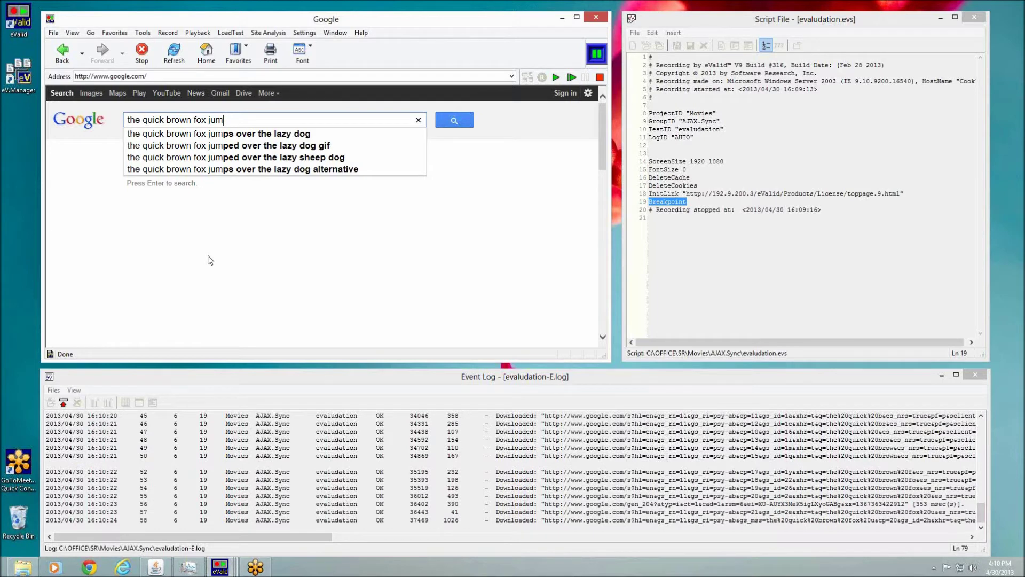
type("ped")
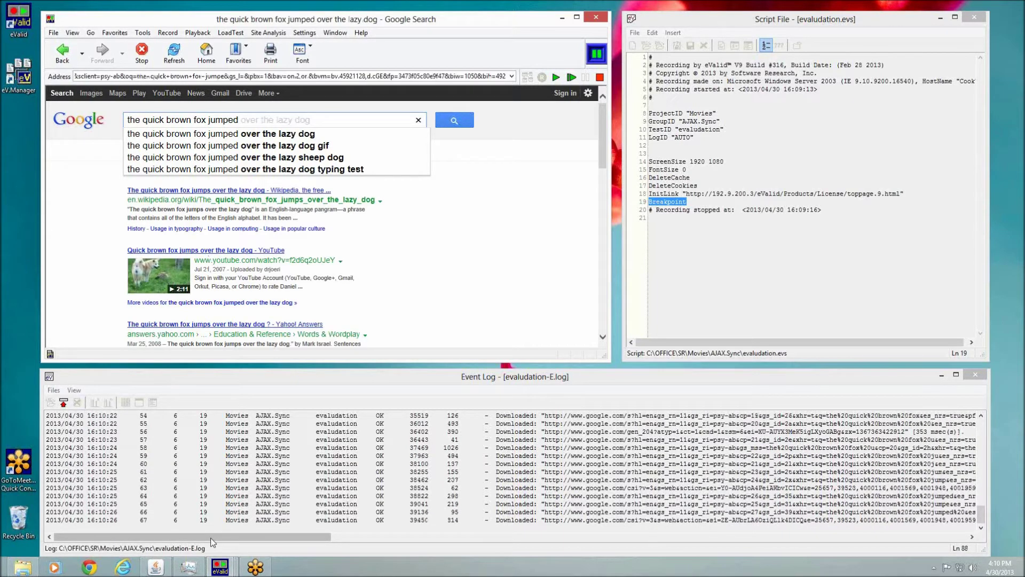
Examine the request URLs, byte sizes and timings of the latest downloads in the event log
left_click_drag(212, 537, 303, 452)
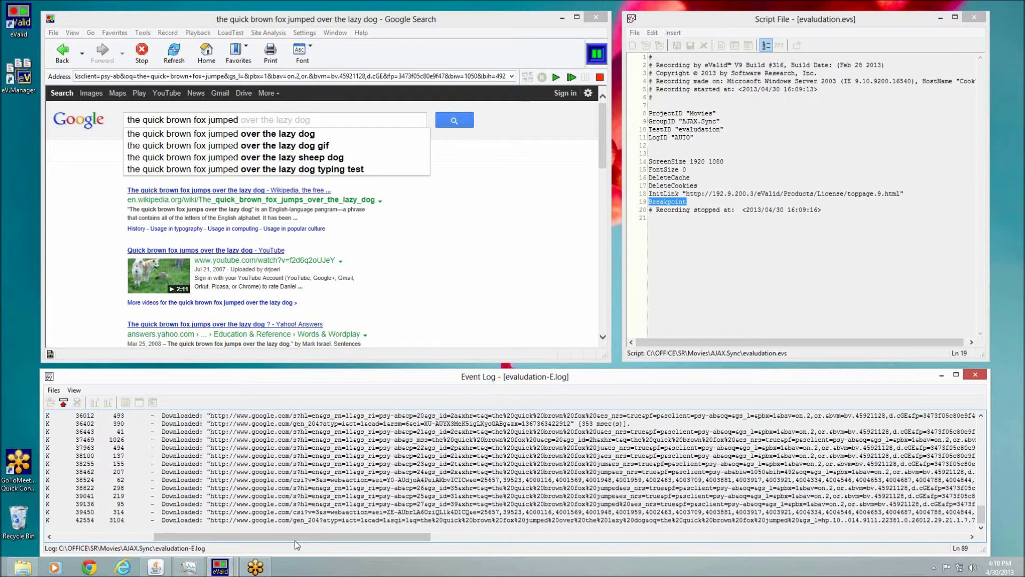
left_click_drag(294, 538, 520, 569)
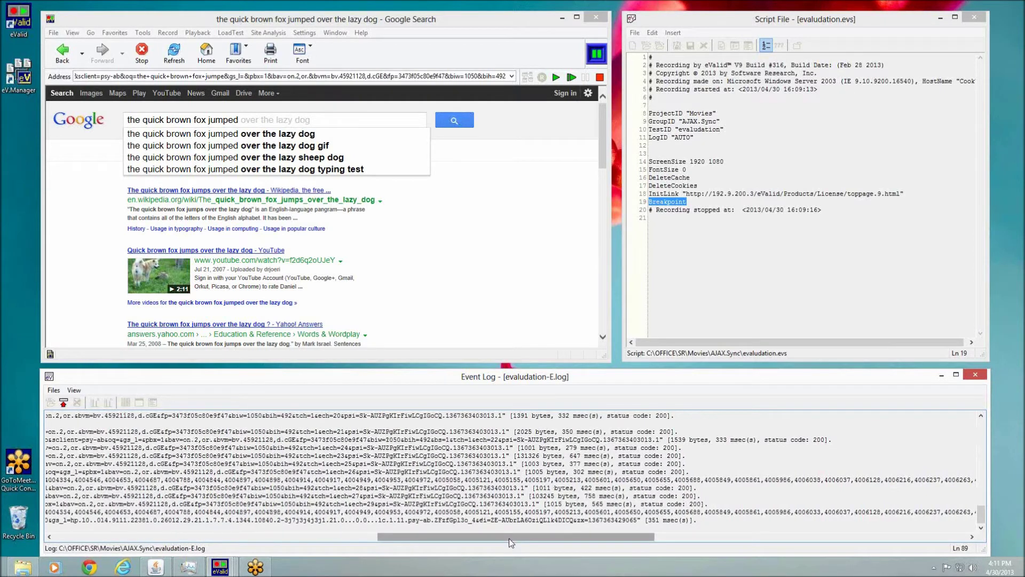
left_click_drag(509, 538, 531, 554)
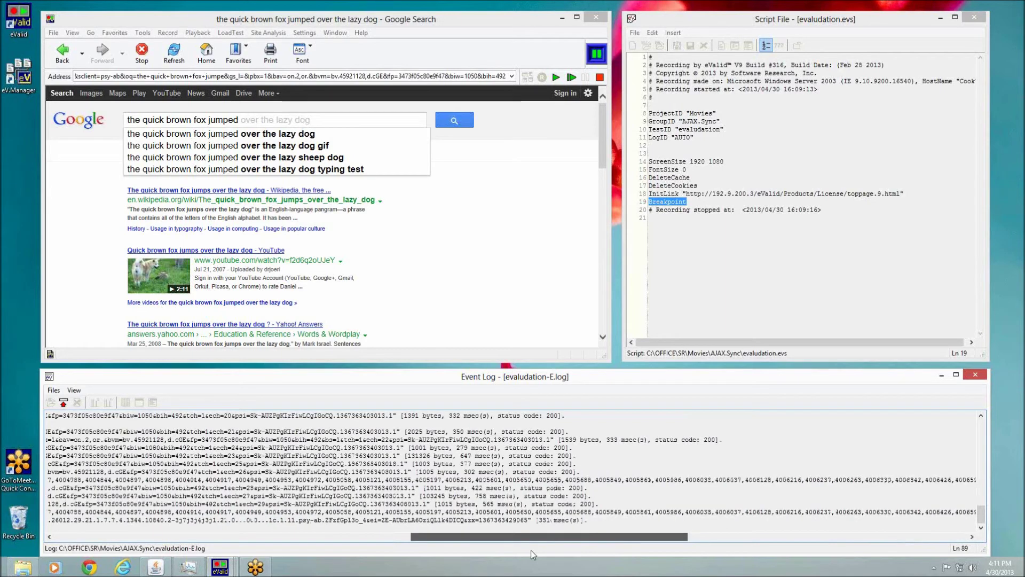
left_click_drag(531, 550, 458, 537)
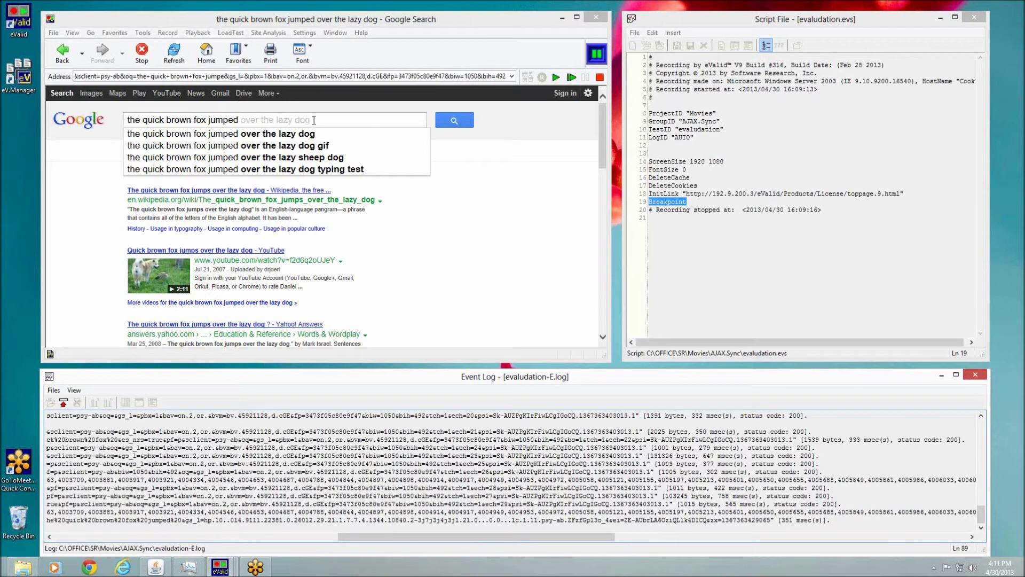
type("po")
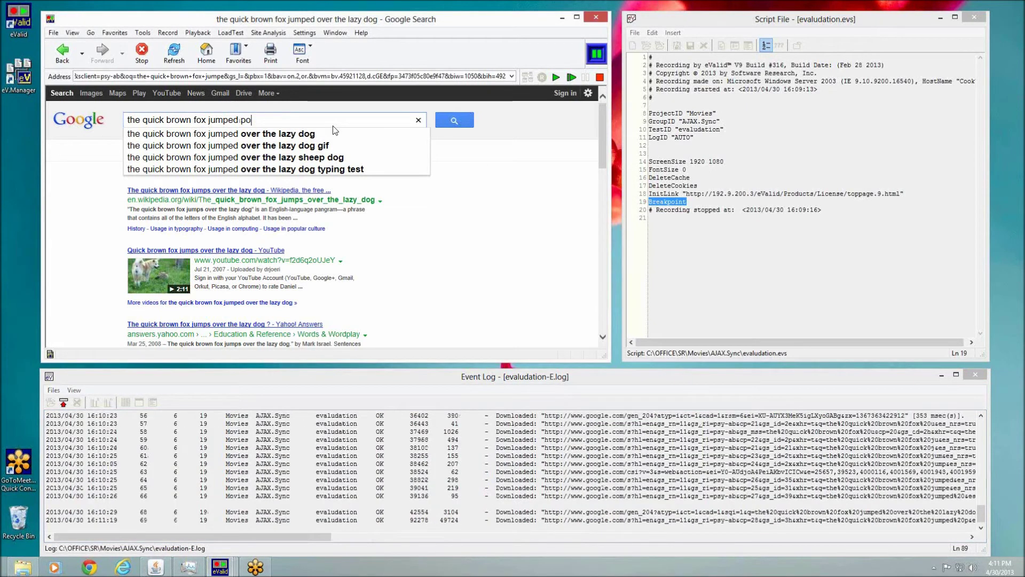
key("BackSpace")
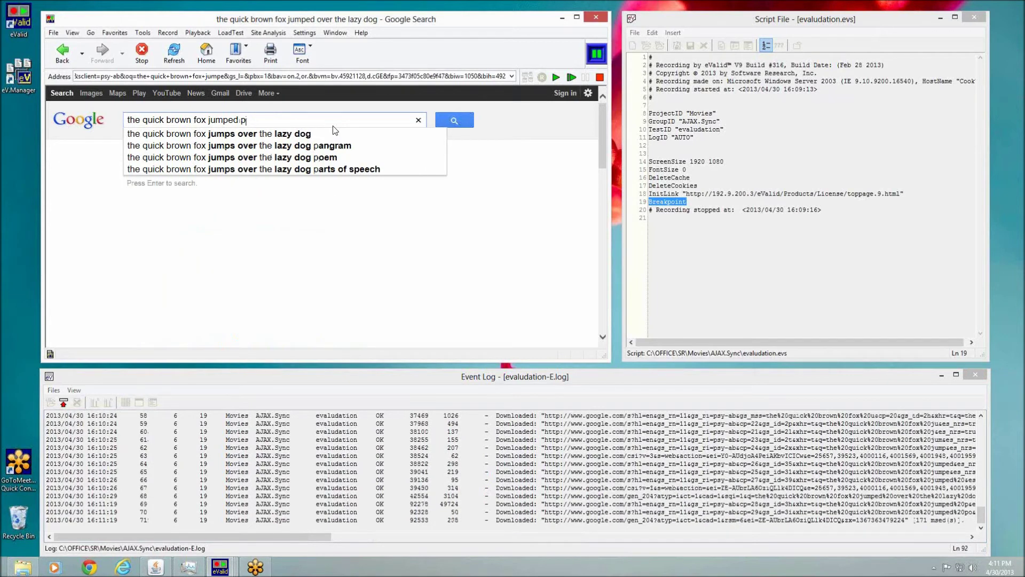
key("BackSpace")
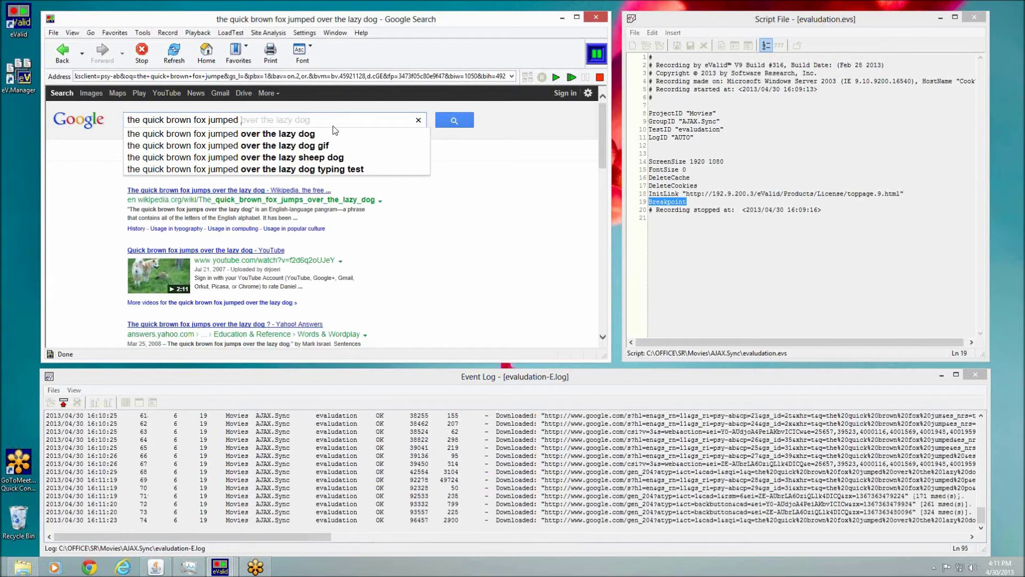
type("pbrt yj")
key("BackSpace")
key("BackSpace")
key("BackSpace")
key("BackSpace")
key("BackSpace")
key("BackSpace")
key("BackSpace")
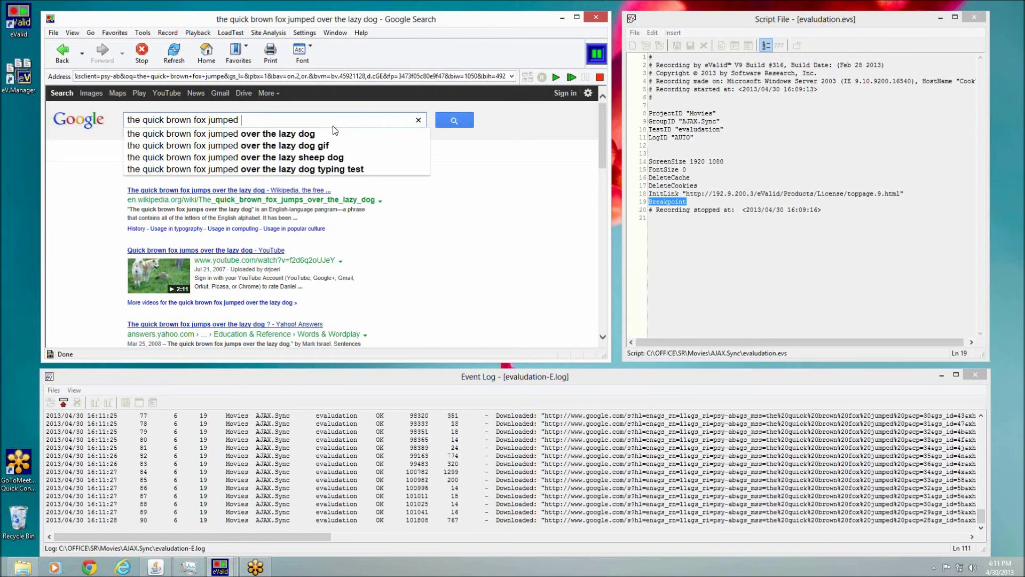
Complete the query as "the quick brown fox jumped over the lazy dog's back." and run the Google search
type("over th")
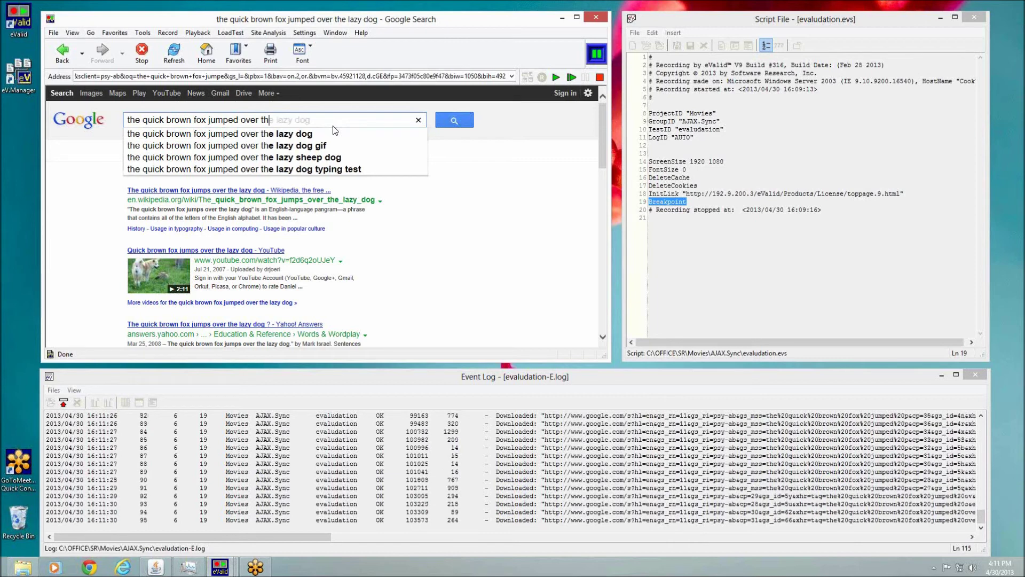
type("e lazy dog")
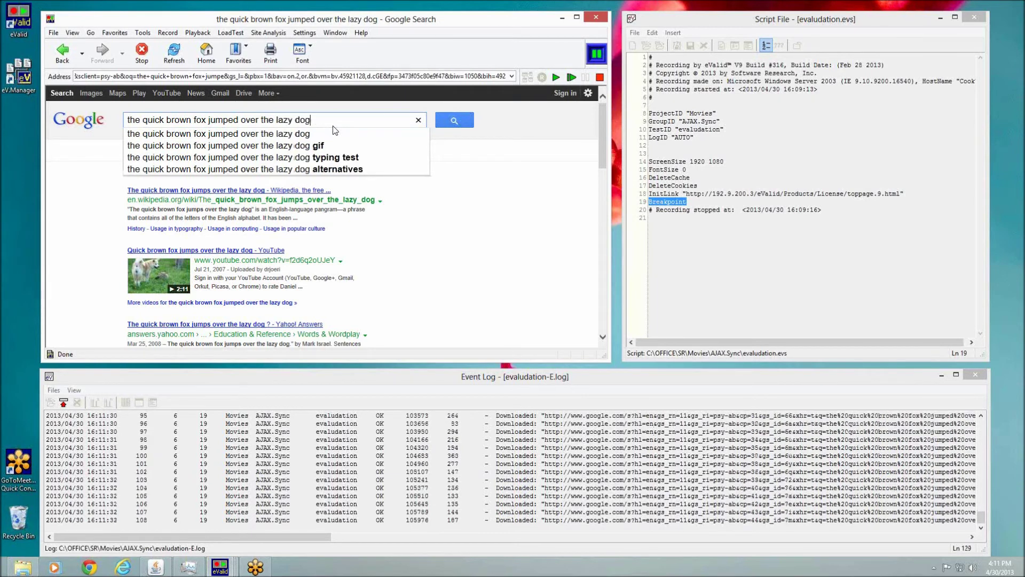
type("'s back.")
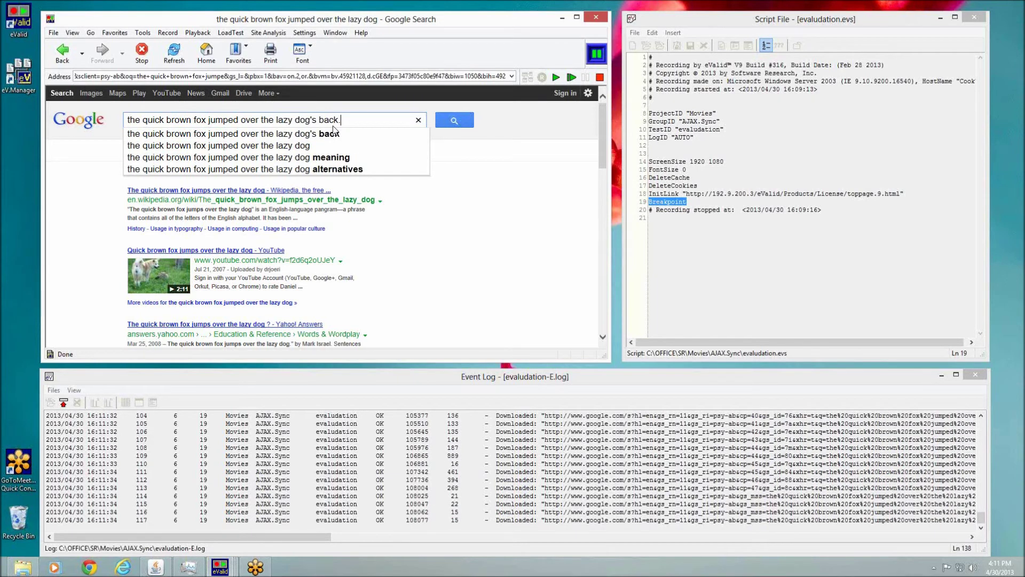
left_click(444, 118)
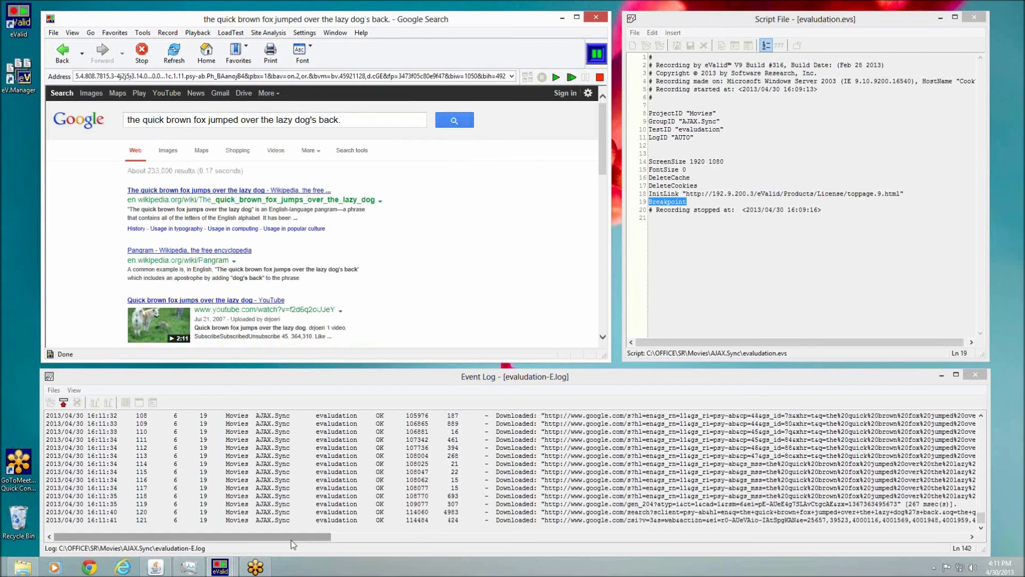
mouse_move(291, 540)
left_mouse_down()
mouse_move(451, 540)
mouse_move(291, 540)
left_mouse_up()
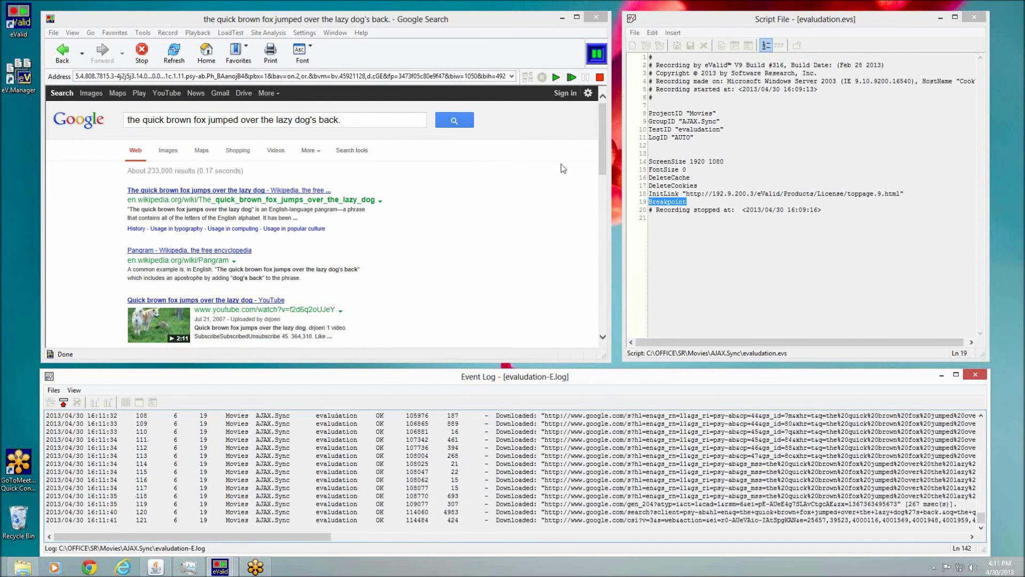